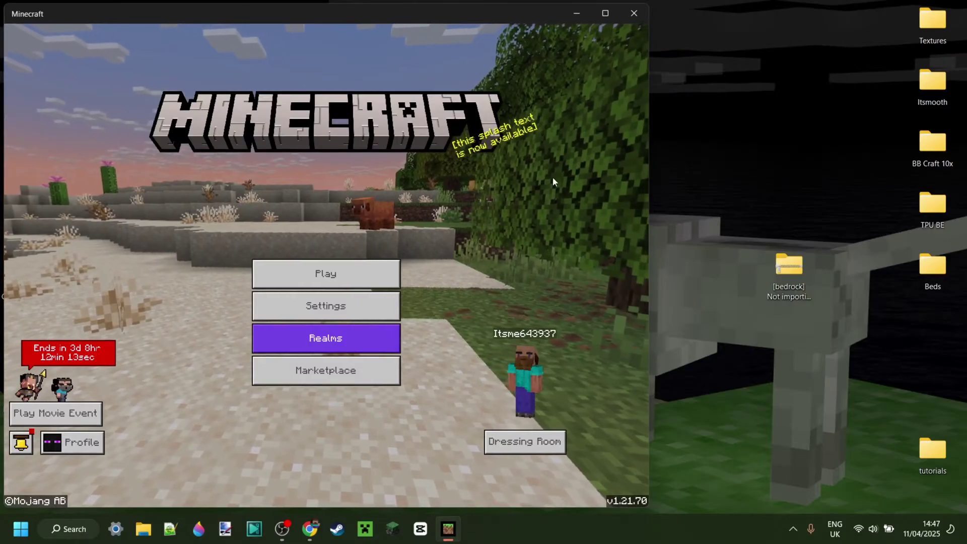
pyautogui.click(797, 290)
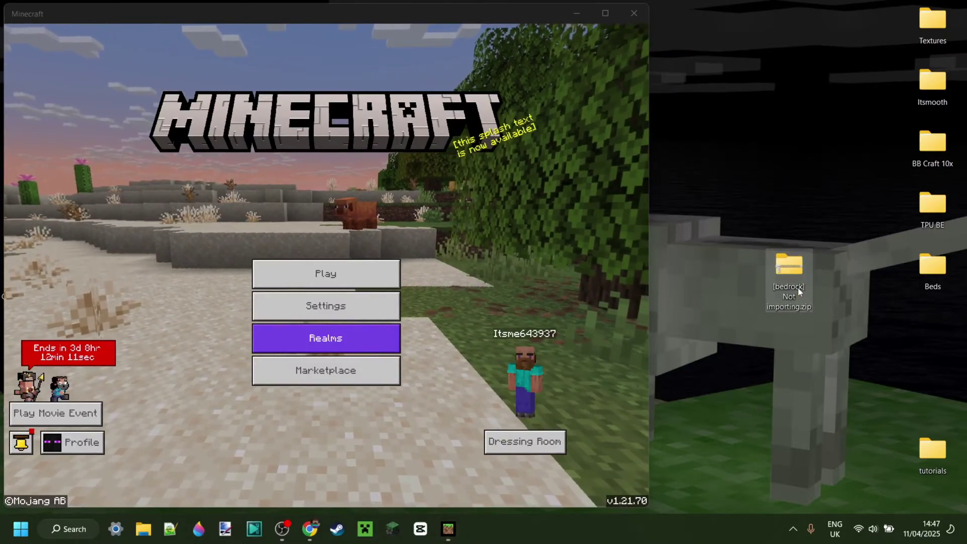
pyautogui.click(732, 198)
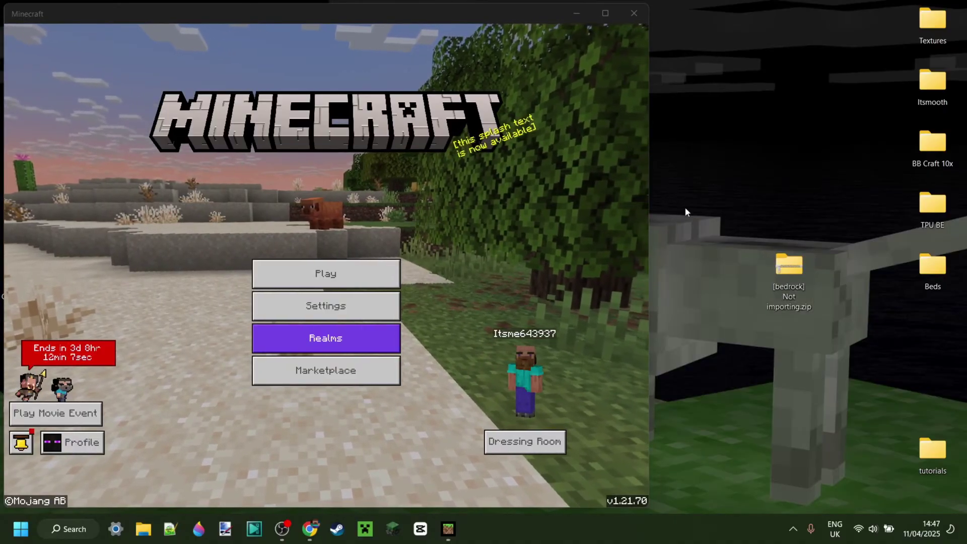
pyautogui.moveTo(789, 266)
pyautogui.mouseDown()
pyautogui.moveTo(753, 267)
pyautogui.moveTo(815, 245)
pyautogui.moveTo(784, 273)
pyautogui.moveTo(790, 263)
pyautogui.mouseUp()
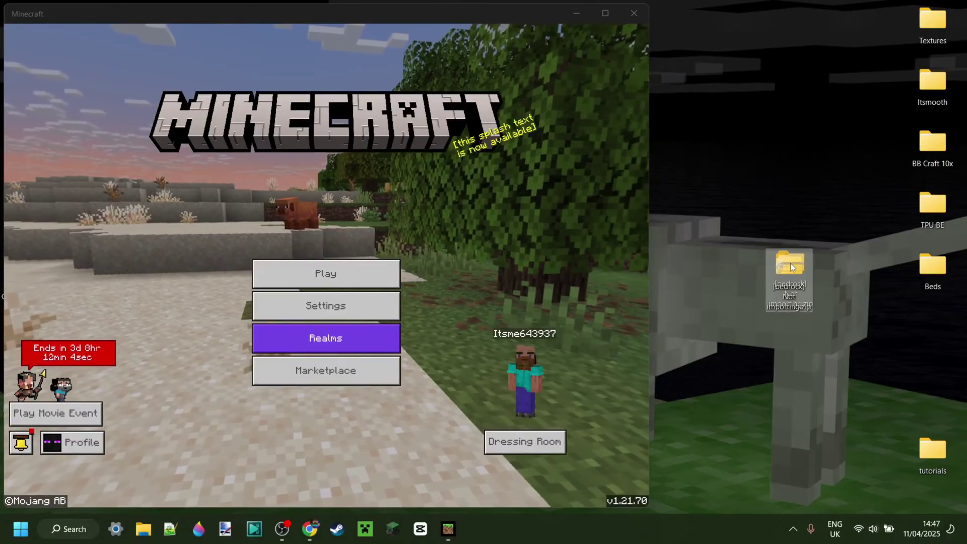
pyautogui.click(766, 231)
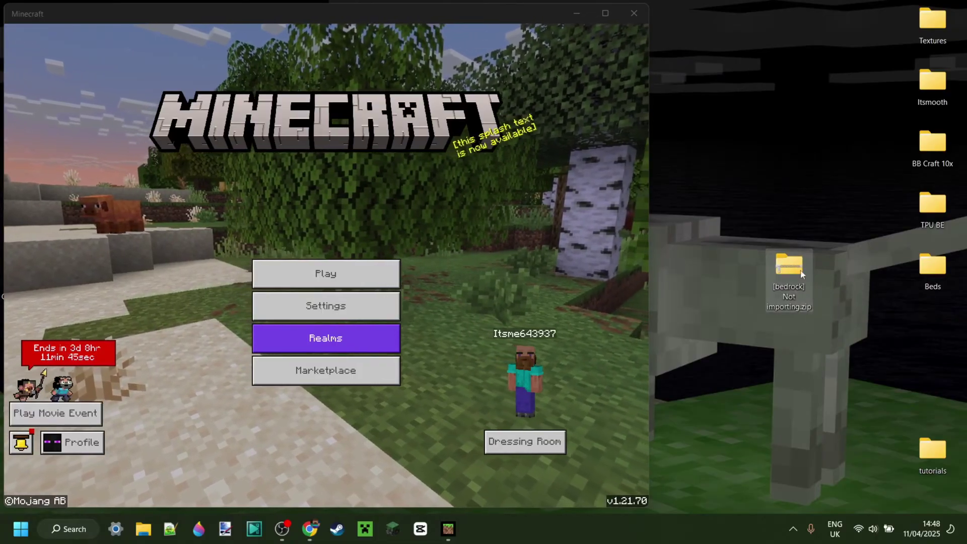
pyautogui.moveTo(724, 196); pyautogui.dragTo(841, 252)
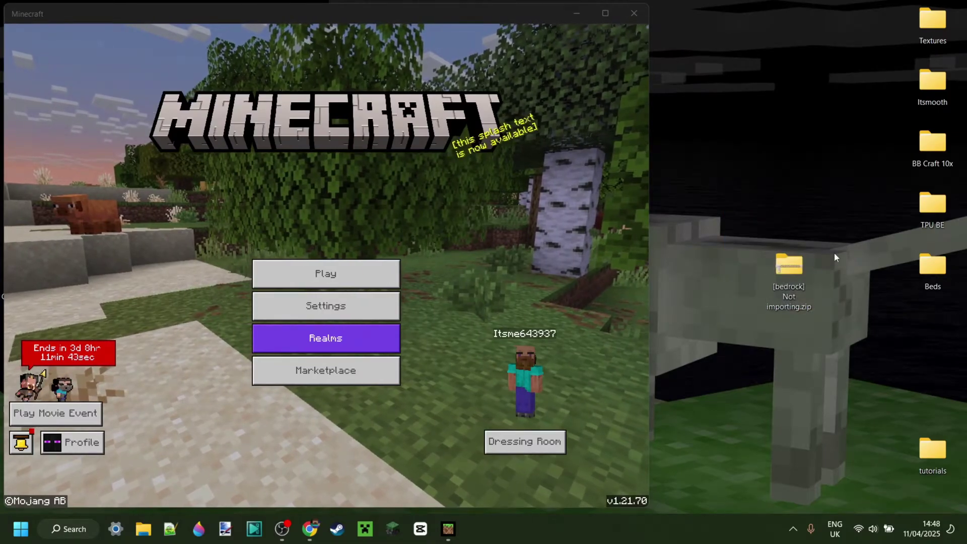
# Change the desktop pack's file extension from .zip to .mcpack, keeping the name "[bedrock] Not importing"
pyautogui.rightClick(787, 269)
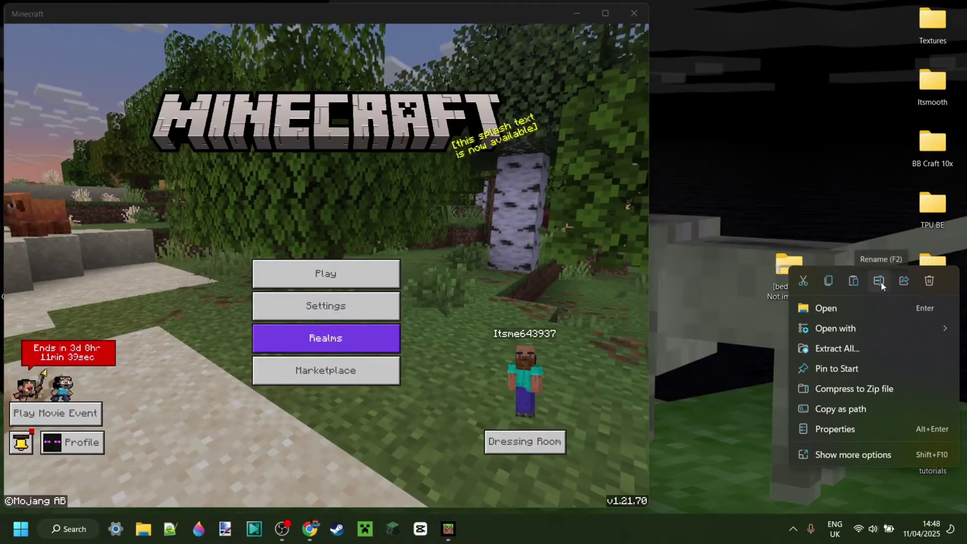
pyautogui.click(879, 281)
pyautogui.press('End')
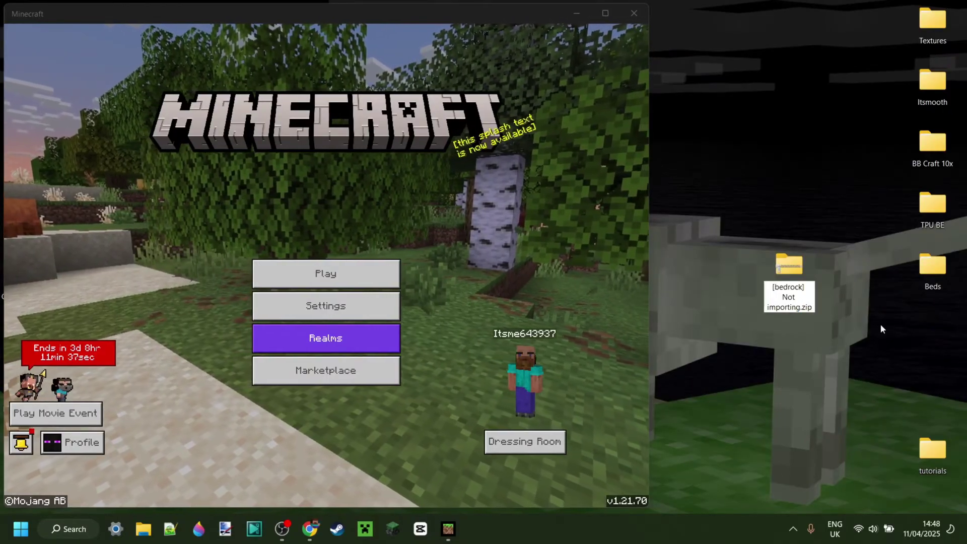
pyautogui.press('BackSpace')
pyautogui.press('BackSpace')
pyautogui.press('BackSpace')
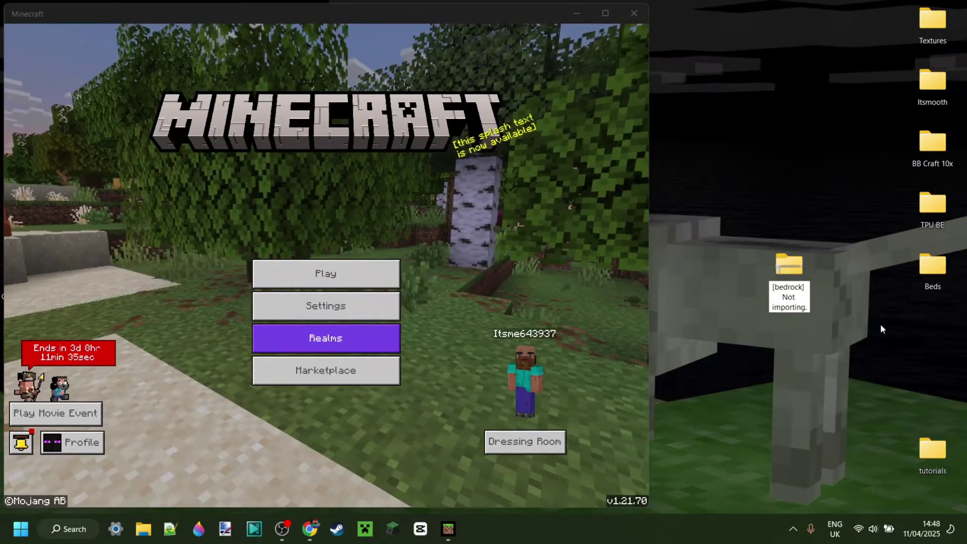
pyautogui.write('mc')
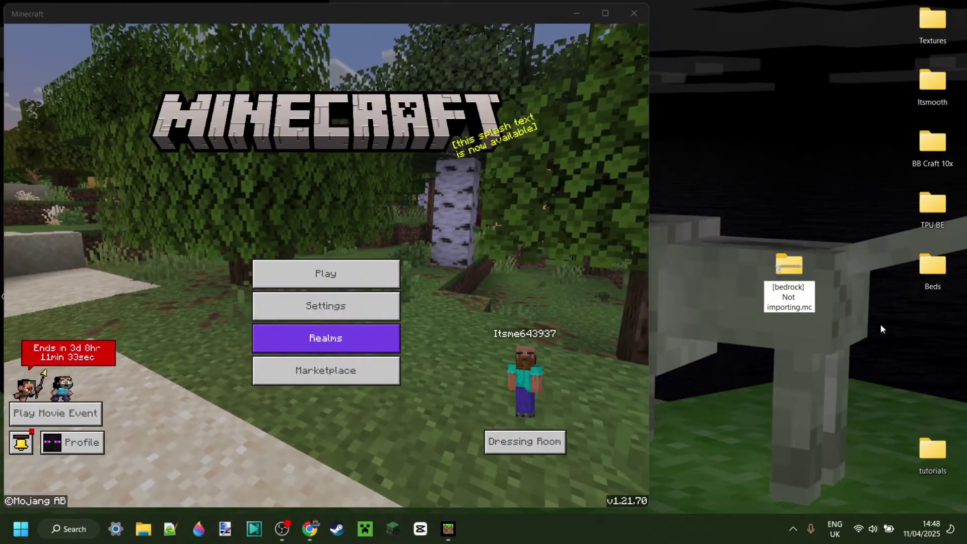
pyautogui.write('pack')
pyautogui.press('Return')
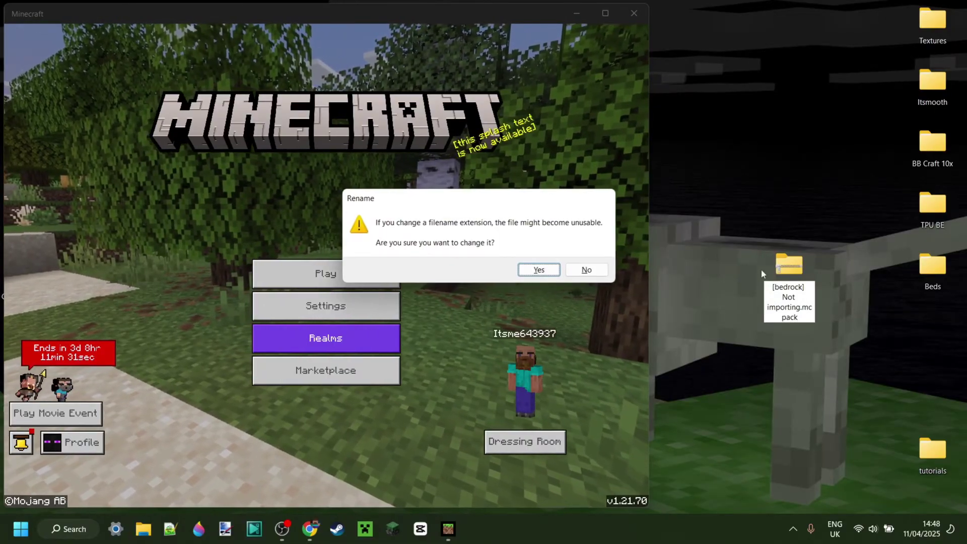
pyautogui.click(542, 270)
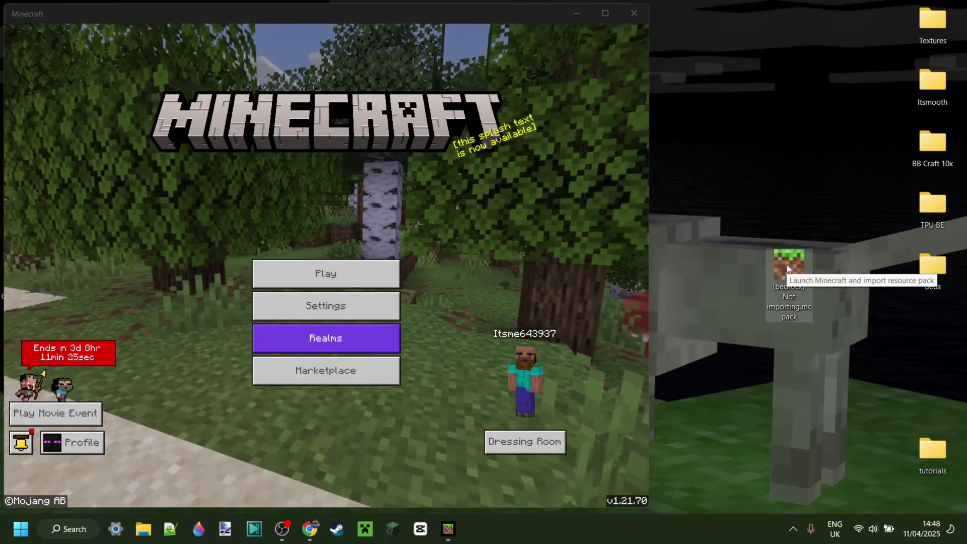
# Try to import "[bedrock] Not importing.mcpack" into Minecraft, then return the game to its smaller window
pyautogui.doubleClick(787, 266)
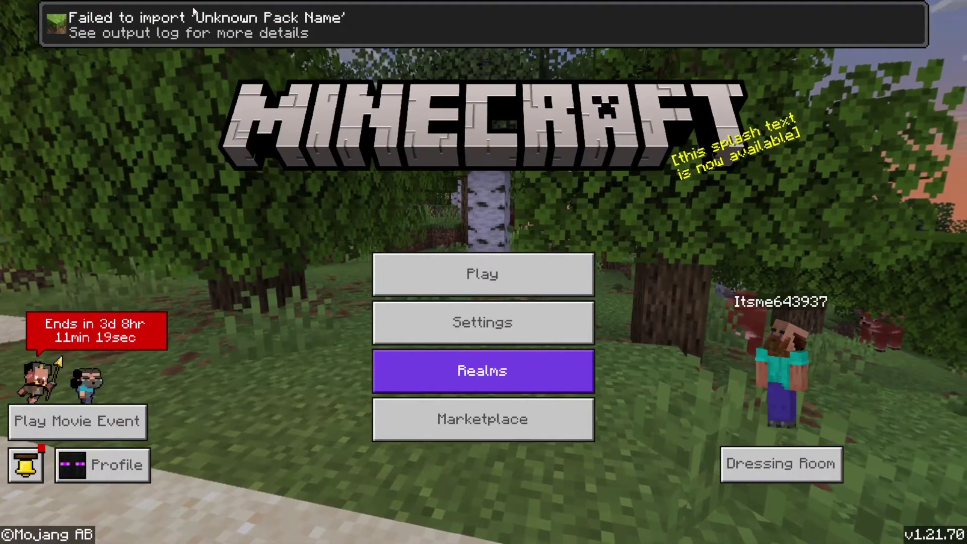
pyautogui.press('F11')
pyautogui.doubleClick(193, 11)
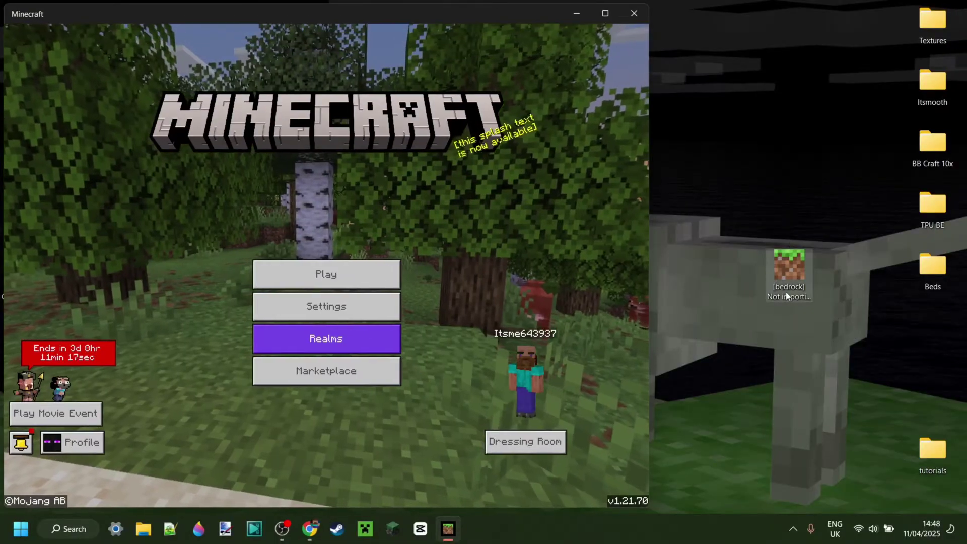
# Change the desktop pack's file extension back to .zip and accept the extension change
pyautogui.click(794, 269)
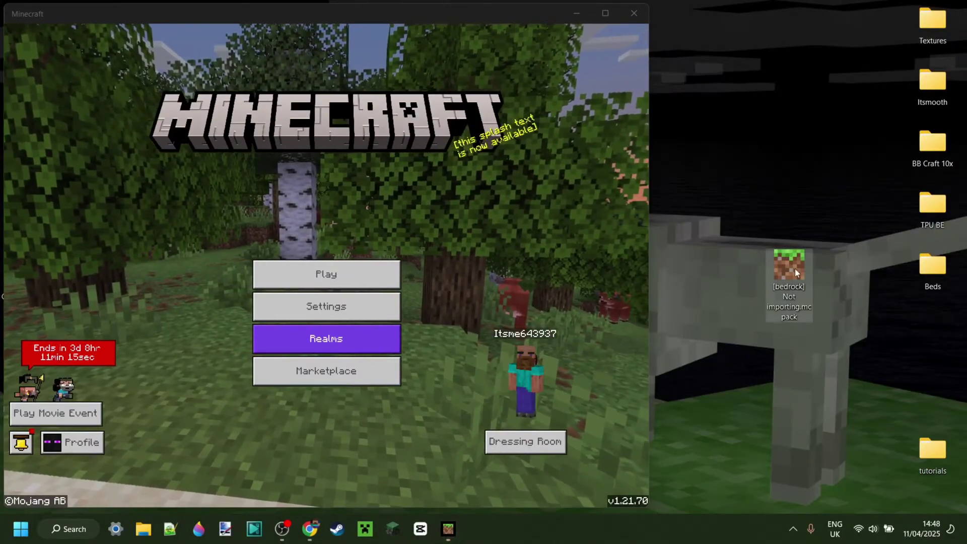
pyautogui.rightClick(791, 268)
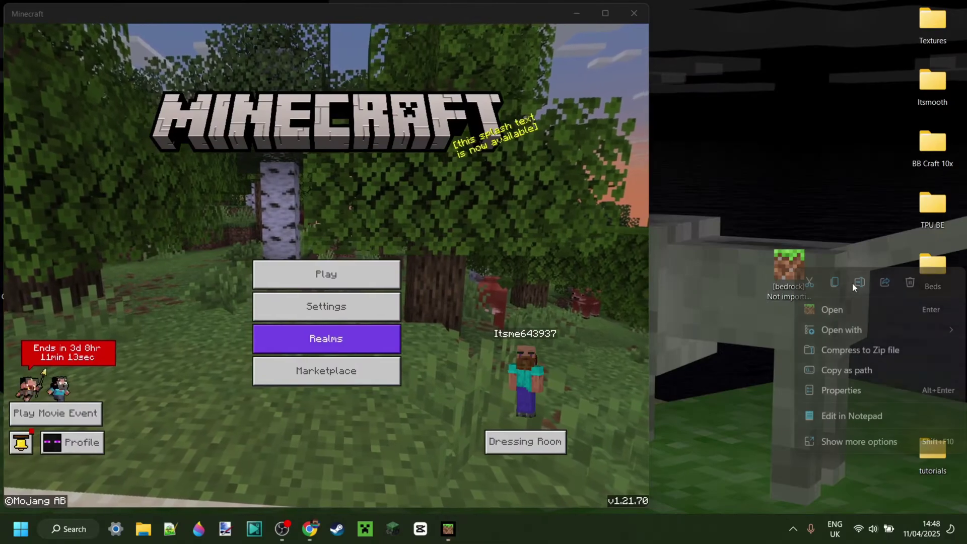
pyautogui.click(854, 283)
pyautogui.moveTo(803, 307); pyautogui.dragTo(829, 327)
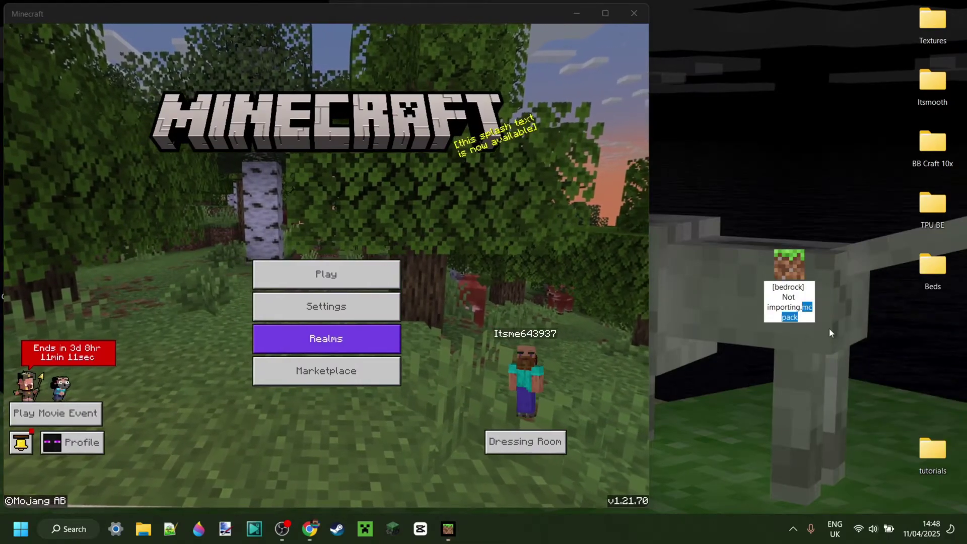
pyautogui.write('zip')
pyautogui.press('Return')
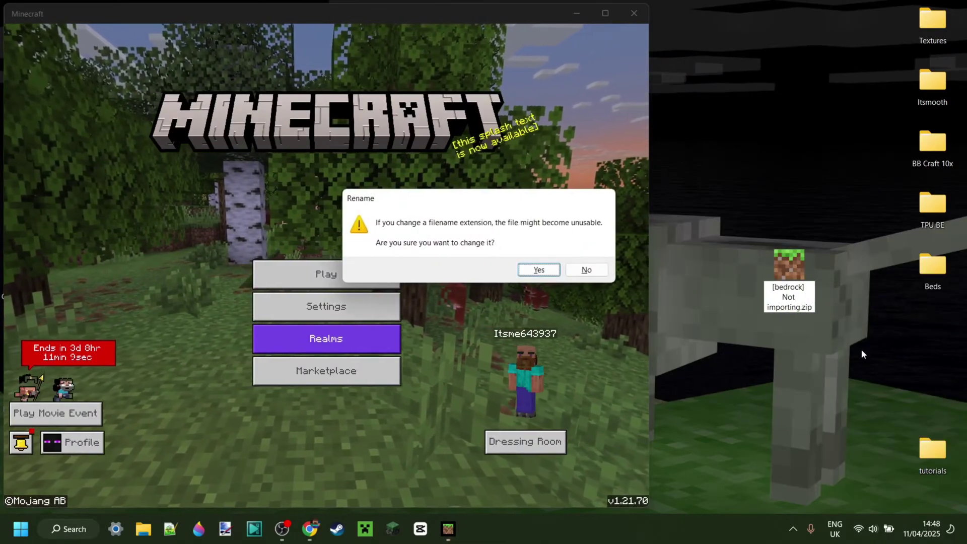
pyautogui.click(539, 270)
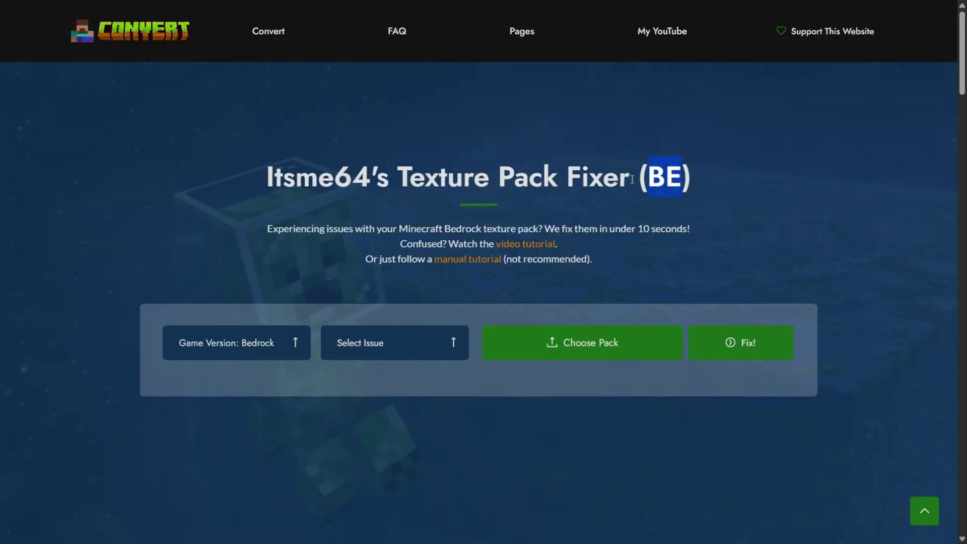
# In the browser, choose "[bedrock] Not importing.zip" from the Desktop as the pack for Itsme64's Texture Pack Fixer (BE)
pyautogui.click(491, 119)
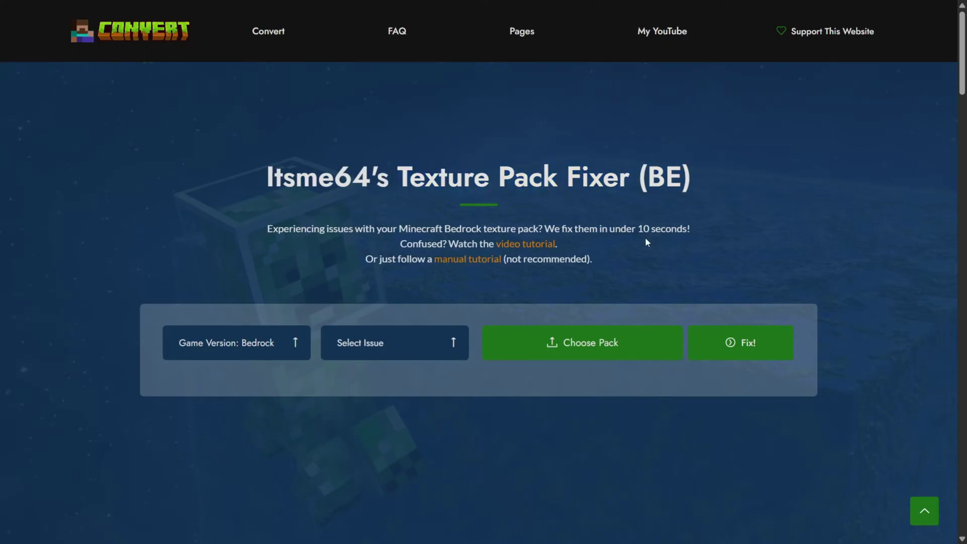
pyautogui.click(592, 336)
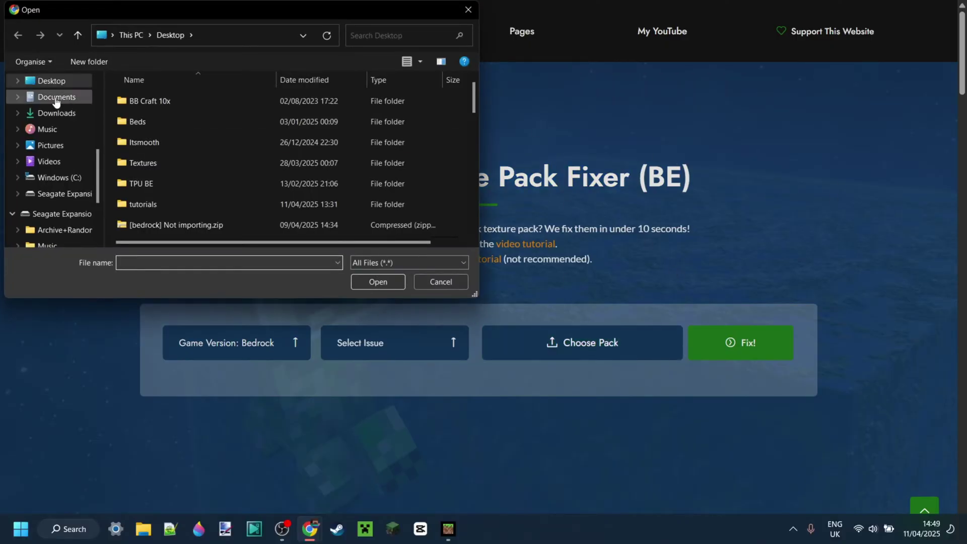
pyautogui.doubleClick(176, 227)
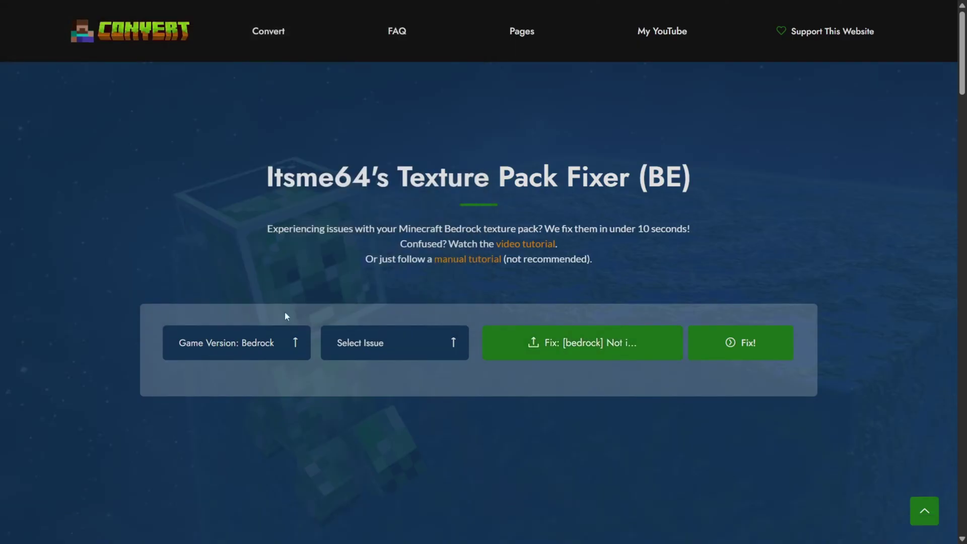
# Set the pack's issue to "Pack not importing at all", leaving the game version on Bedrock
pyautogui.click(273, 348)
pyautogui.click(393, 344)
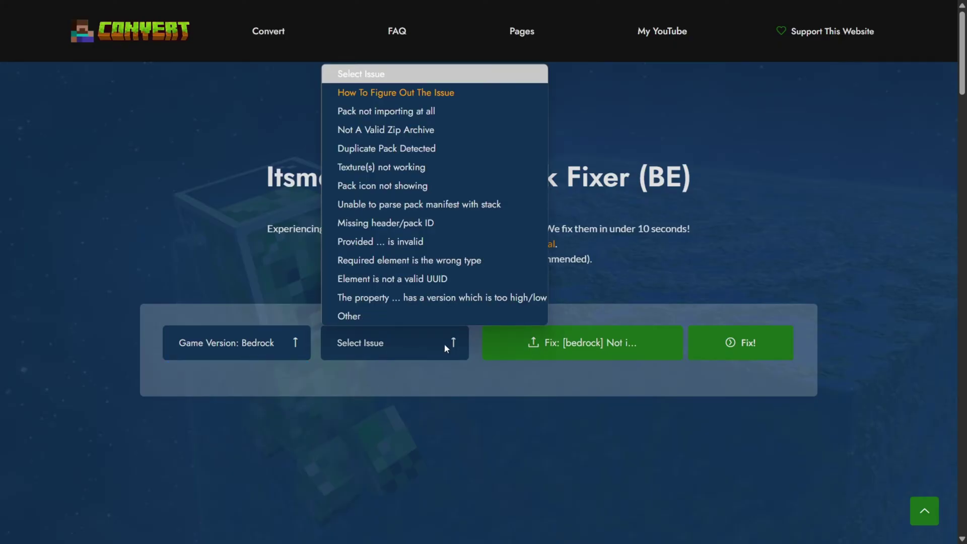
pyautogui.click(390, 112)
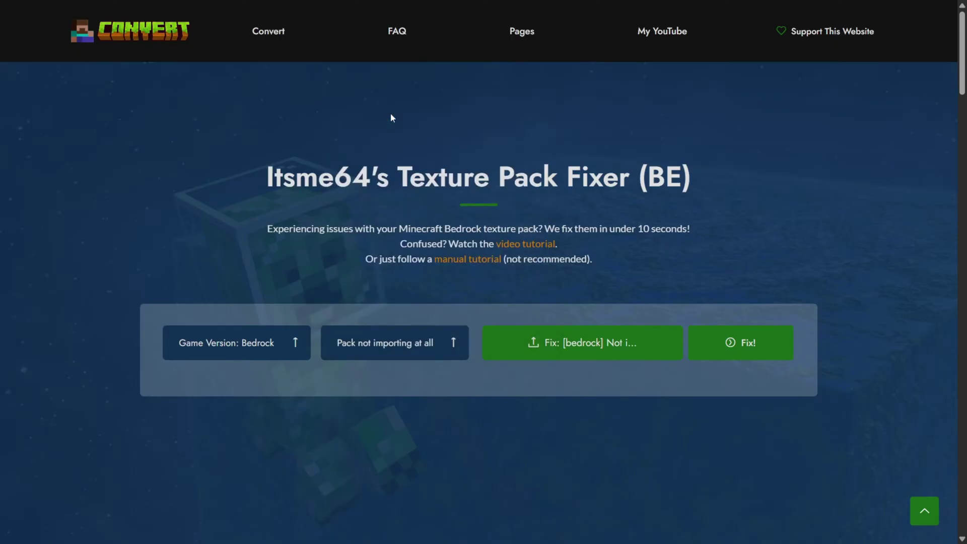
pyautogui.click(418, 347)
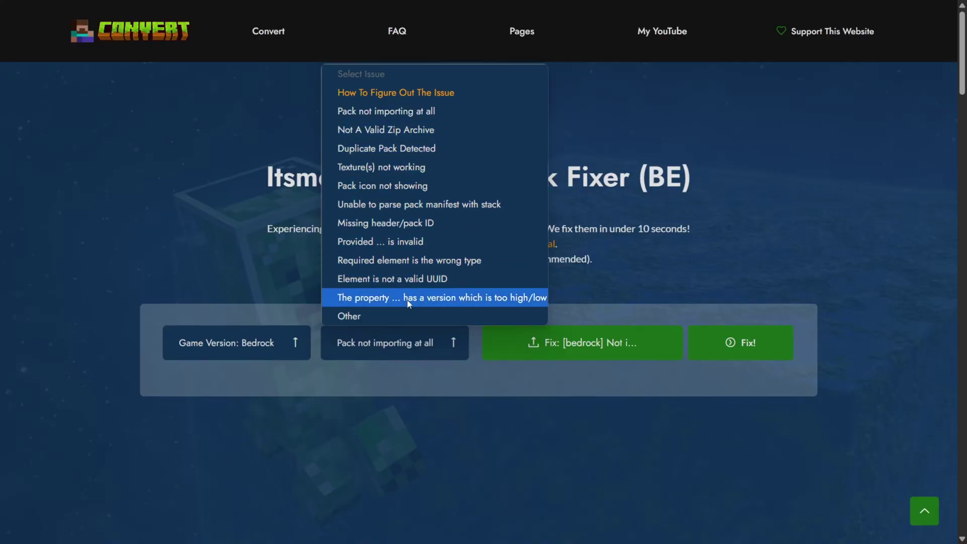
pyautogui.click(445, 387)
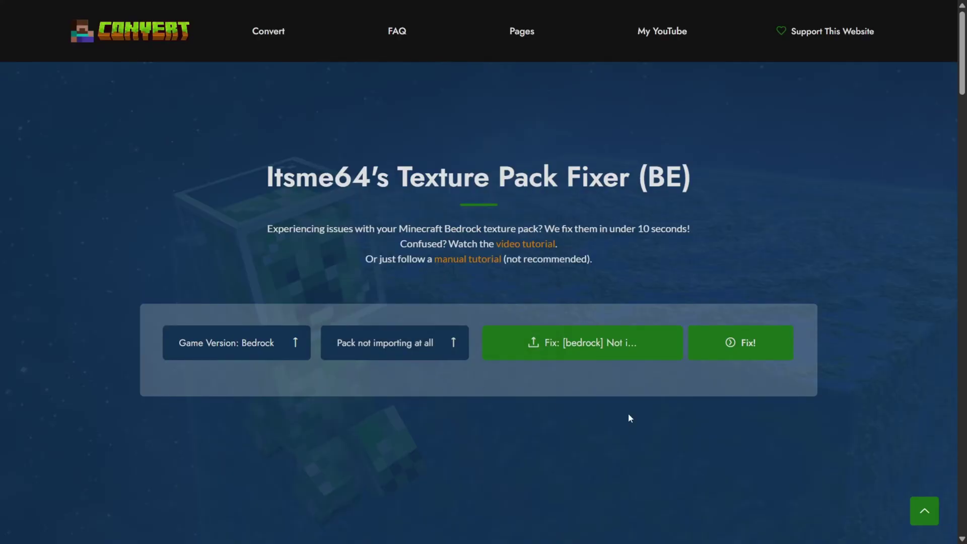
# Run the fix on the chosen pack and skip the advertisement page to reach the download page
pyautogui.click(730, 344)
pyautogui.click(748, 349)
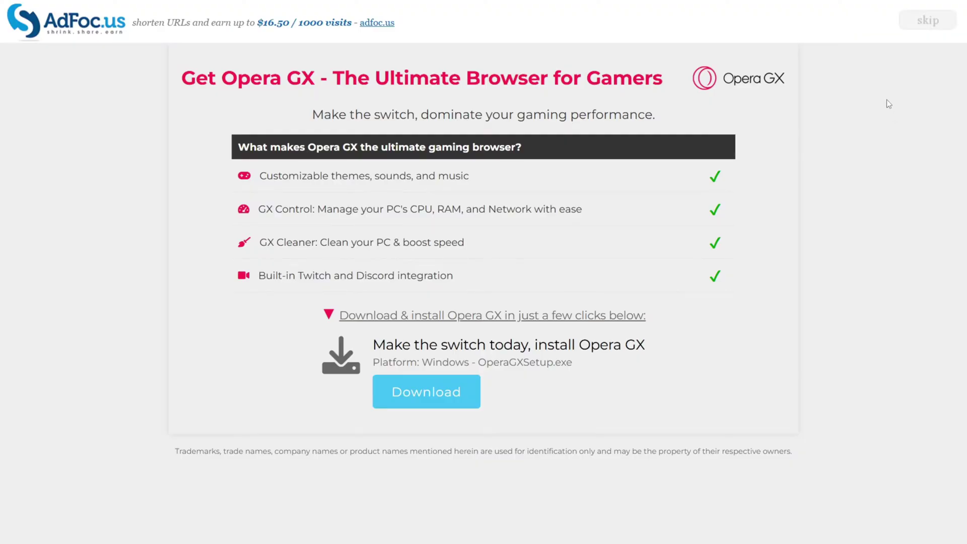
pyautogui.click(927, 25)
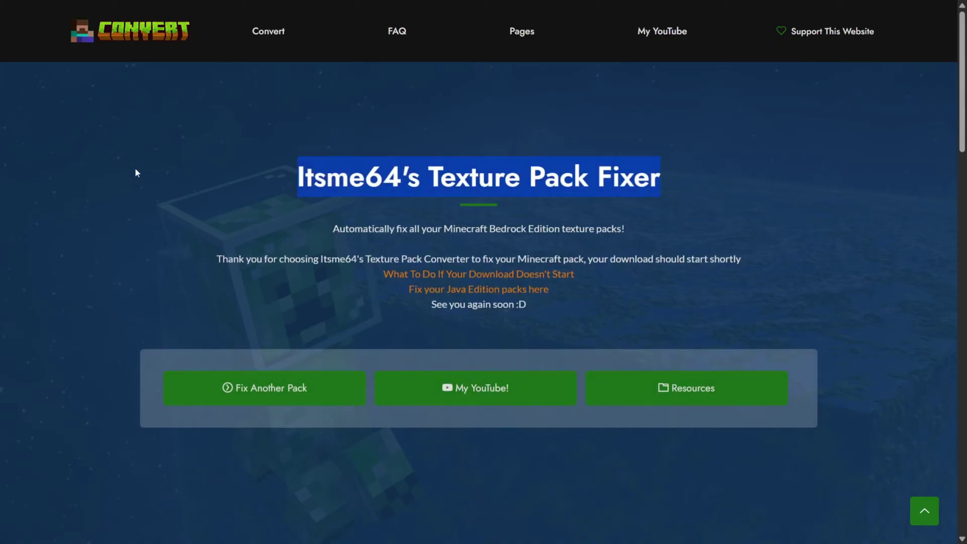
pyautogui.click(773, 125)
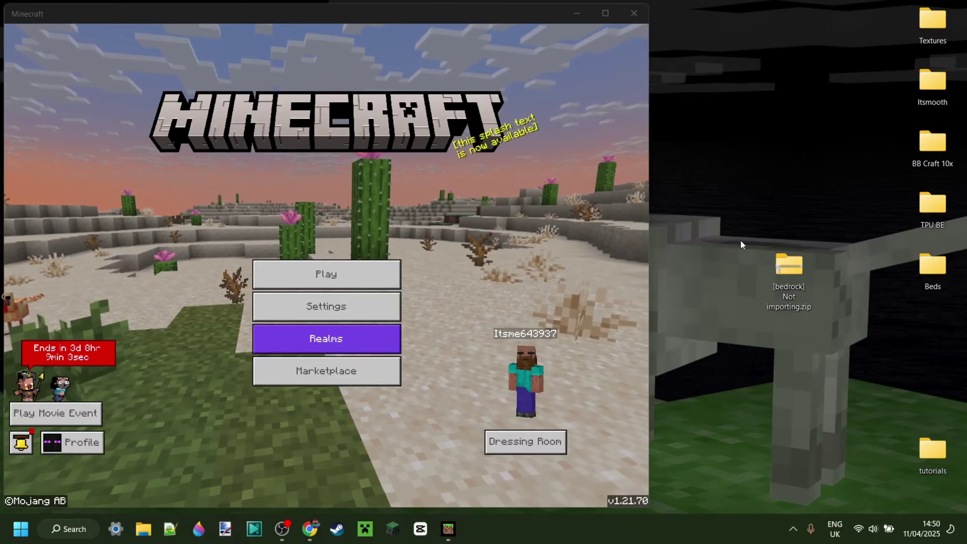
pyautogui.moveTo(703, 205); pyautogui.dragTo(882, 379)
pyautogui.click(830, 214)
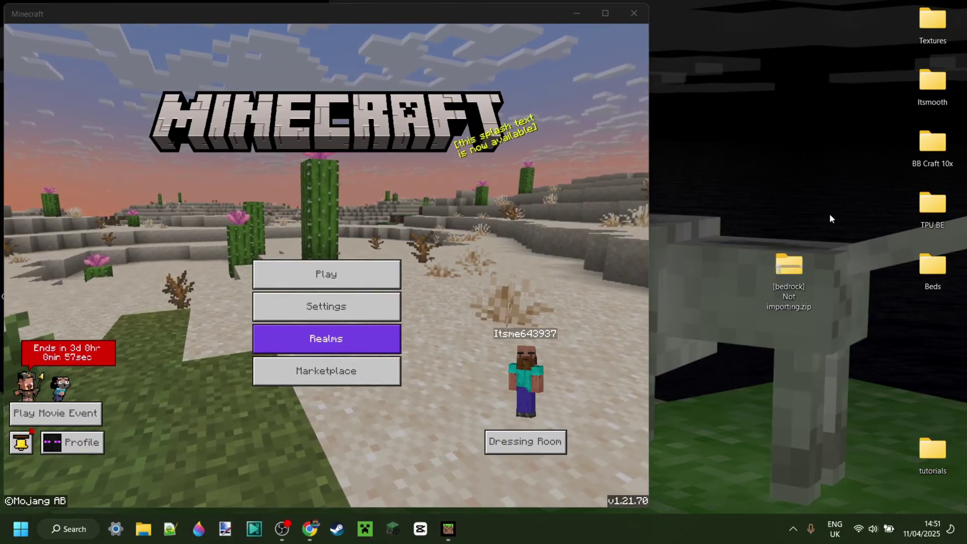
pyautogui.moveTo(742, 220); pyautogui.dragTo(851, 342)
pyautogui.click(825, 256)
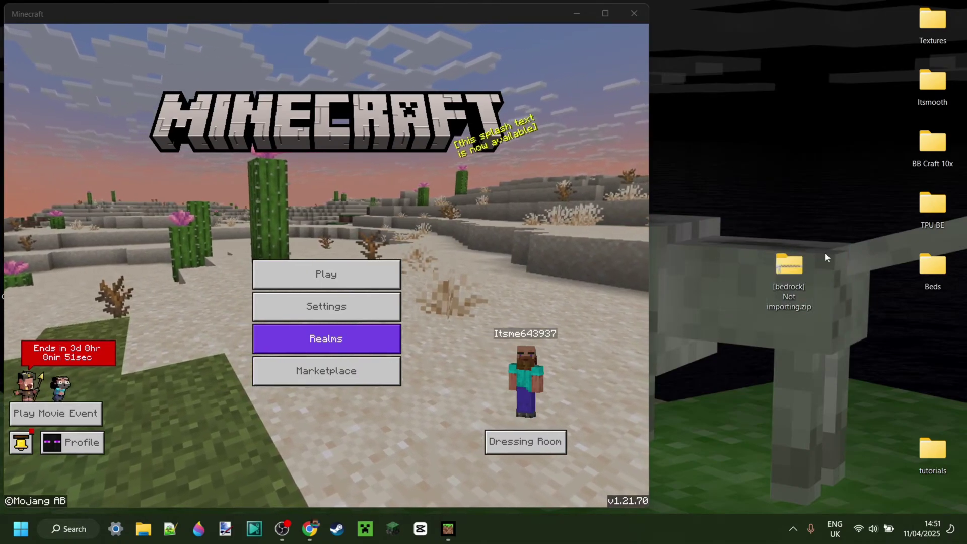
# Open "[bedrock] Not importing.zip" from the desktop, examine the files at its top level, and close the window
pyautogui.doubleClick(801, 264)
pyautogui.moveTo(661, 183); pyautogui.dragTo(754, 125)
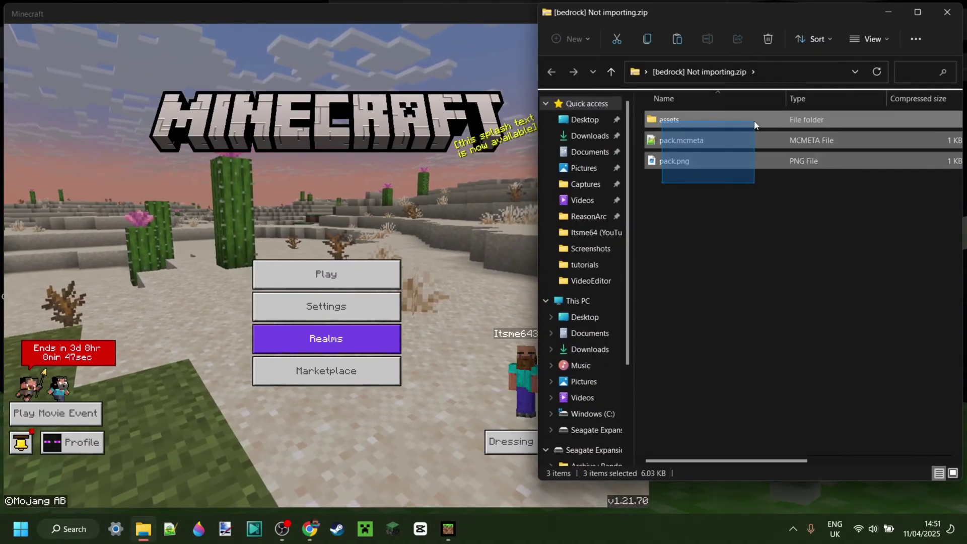
pyautogui.click(761, 219)
pyautogui.click(941, 19)
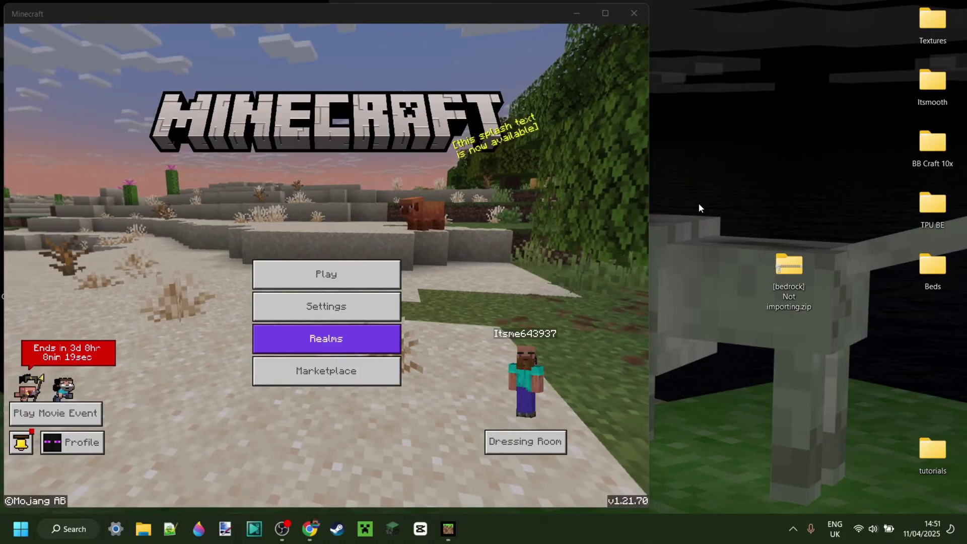
pyautogui.moveTo(699, 204); pyautogui.dragTo(860, 338)
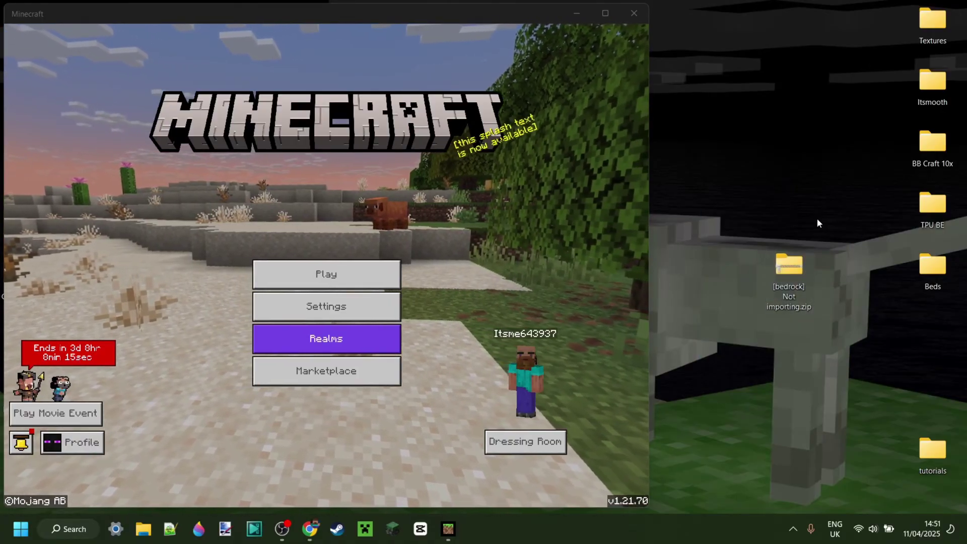
pyautogui.moveTo(734, 218); pyautogui.dragTo(838, 341)
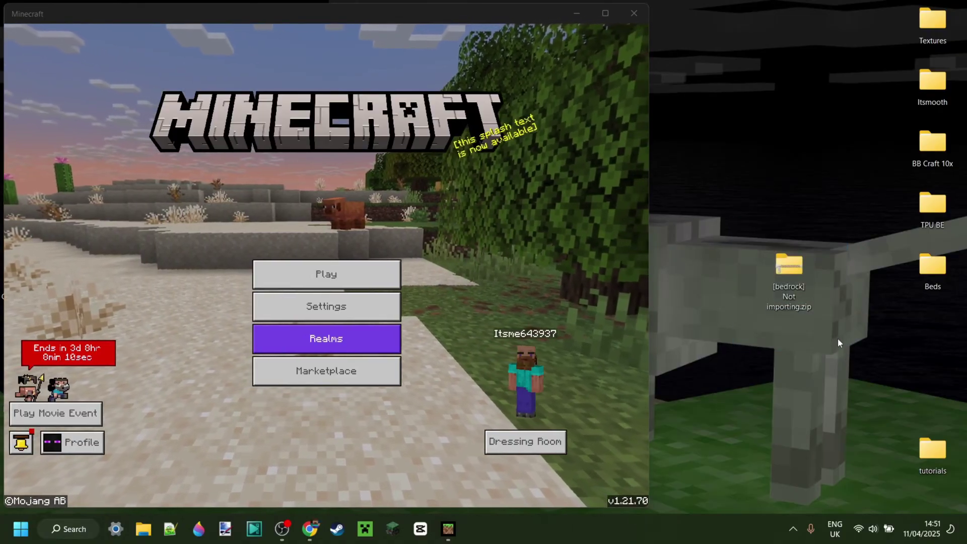
pyautogui.moveTo(785, 277)
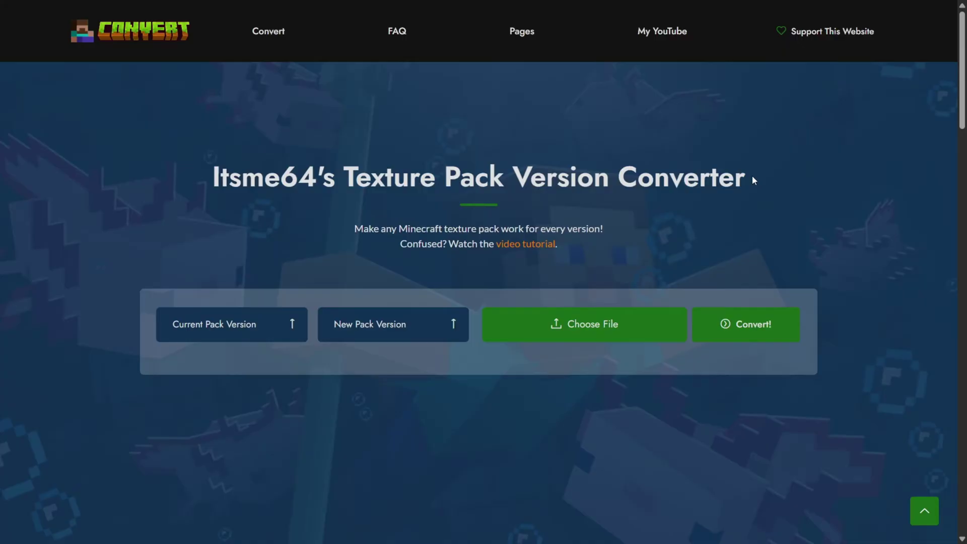
pyautogui.moveTo(756, 176); pyautogui.dragTo(236, 170)
pyautogui.click(397, 129)
pyautogui.moveTo(201, 182); pyautogui.dragTo(797, 178)
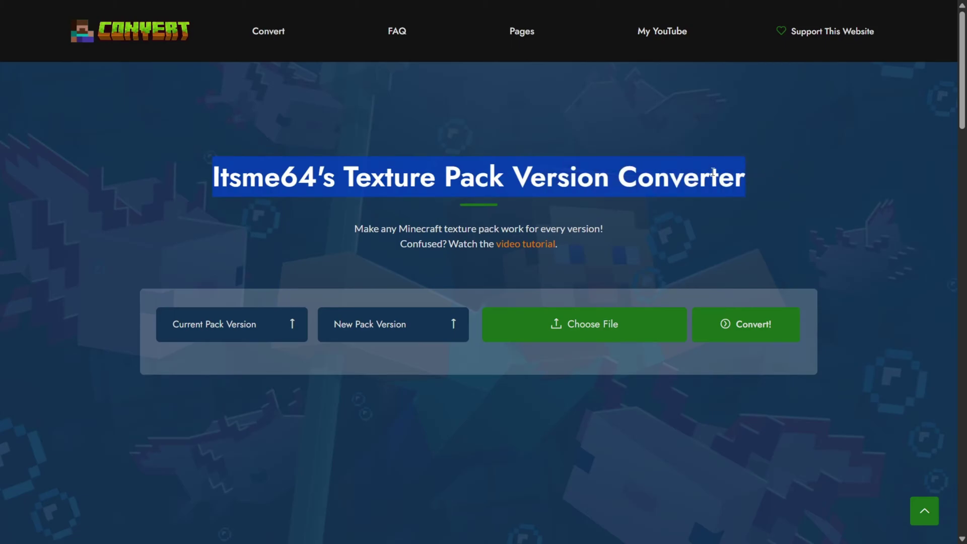
pyautogui.click(700, 184)
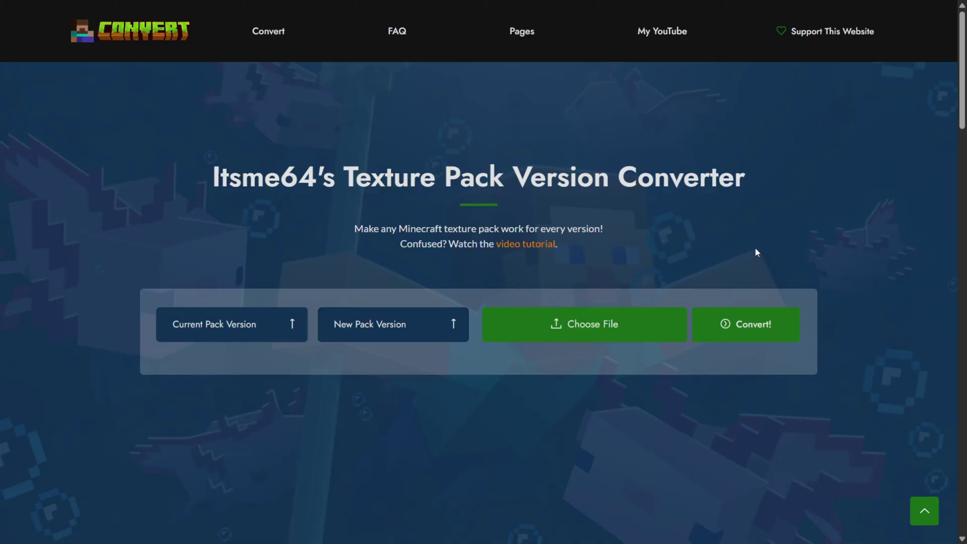
# Choose "[bedrock] Not importing.zip" from the Desktop for the Texture Pack Version Converter and set the conversion from version 1.21.5 to Bedrock
pyautogui.click(592, 327)
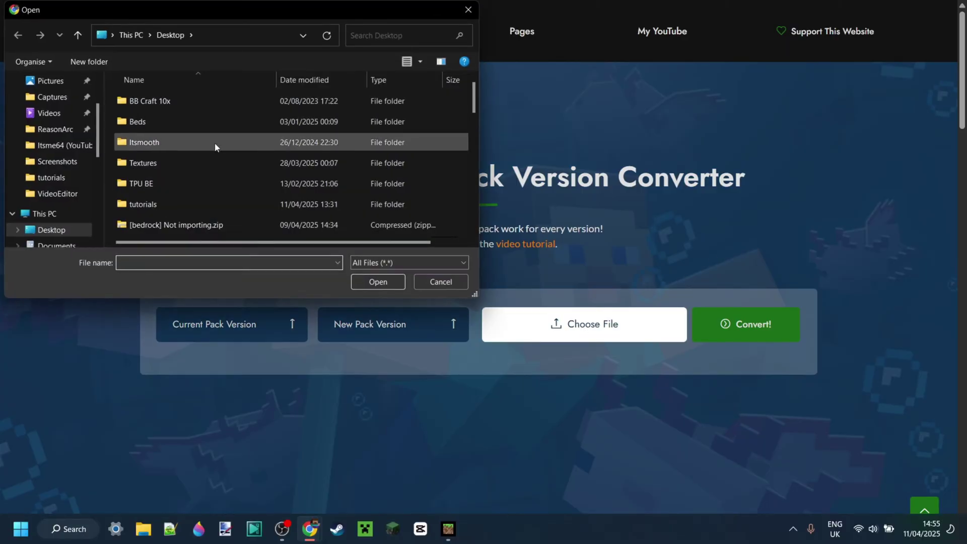
pyautogui.doubleClick(191, 224)
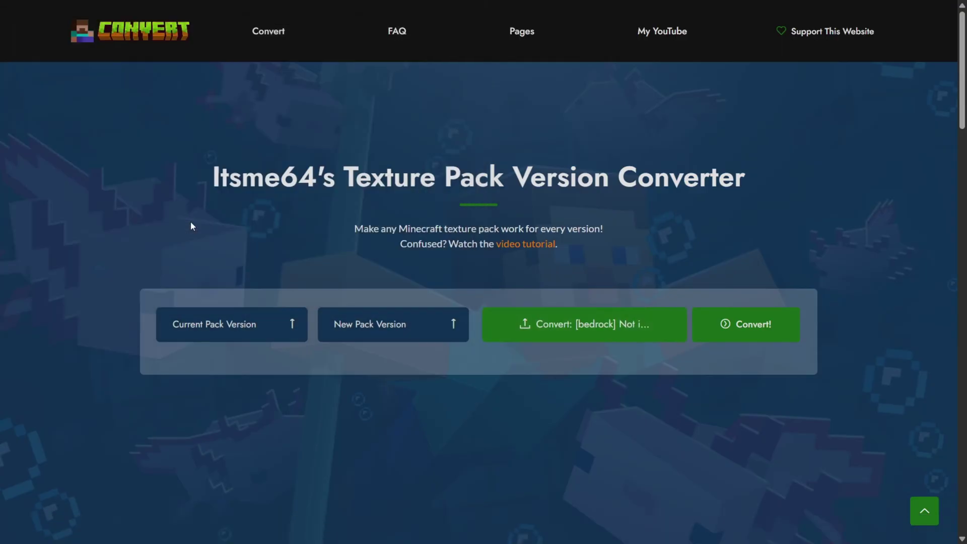
pyautogui.click(233, 324)
pyautogui.scroll(-2, 252, 287)
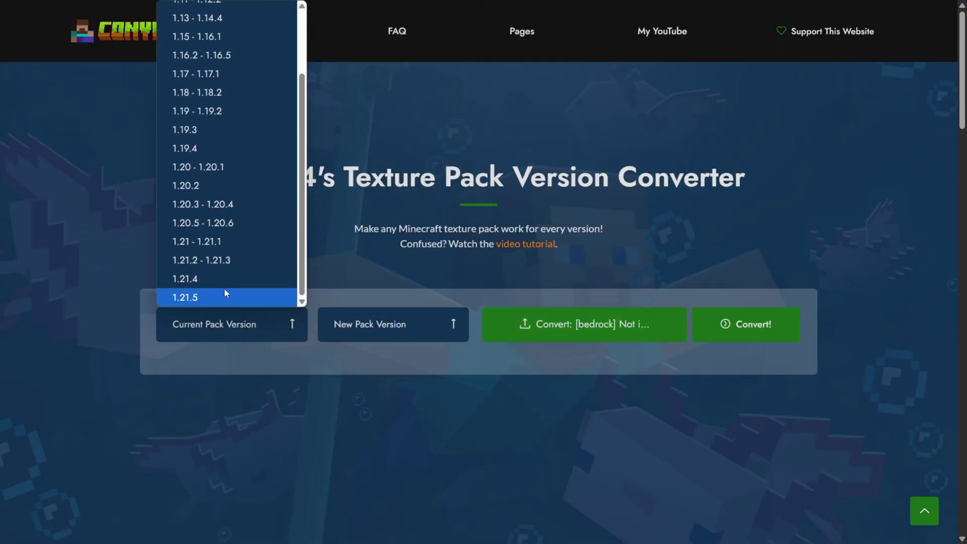
pyautogui.click(232, 301)
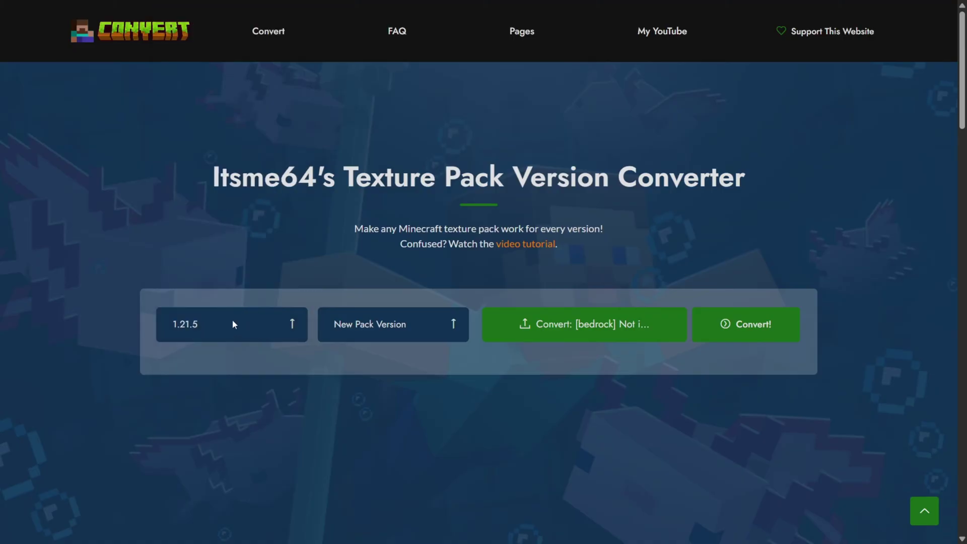
pyautogui.click(390, 332)
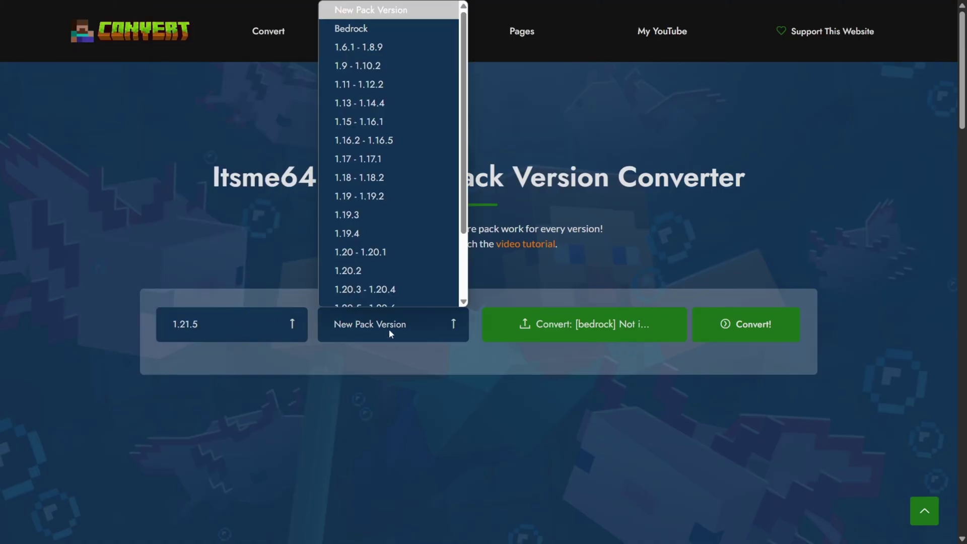
pyautogui.scroll(1, 371, 23)
pyautogui.click(367, 26)
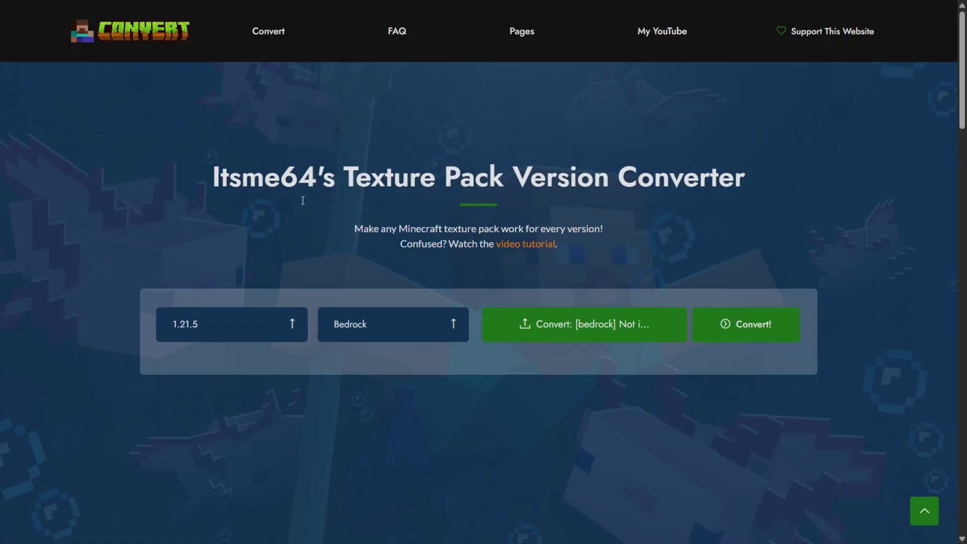
pyautogui.click(247, 322)
pyautogui.scroll(2, 272, 292)
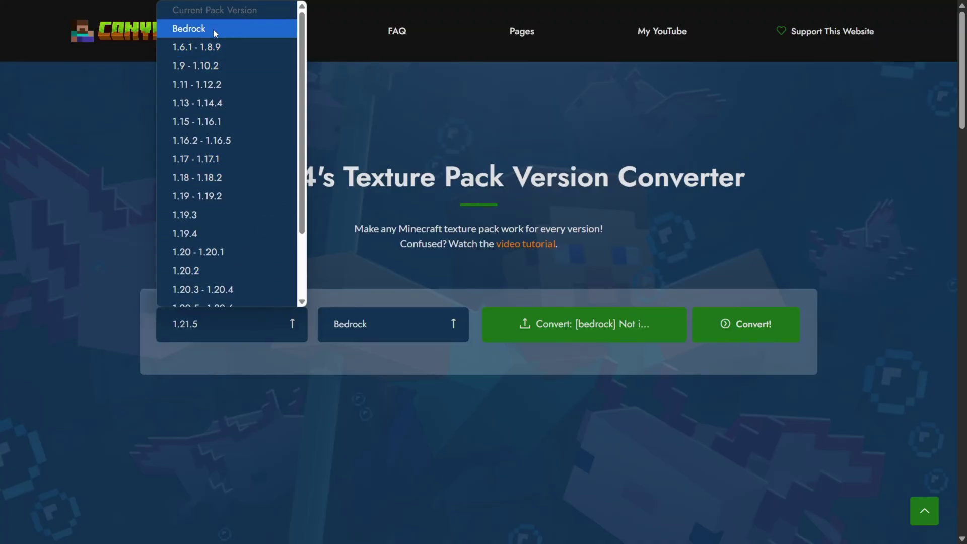
pyautogui.click(456, 324)
pyautogui.scroll(-1, 398, 66)
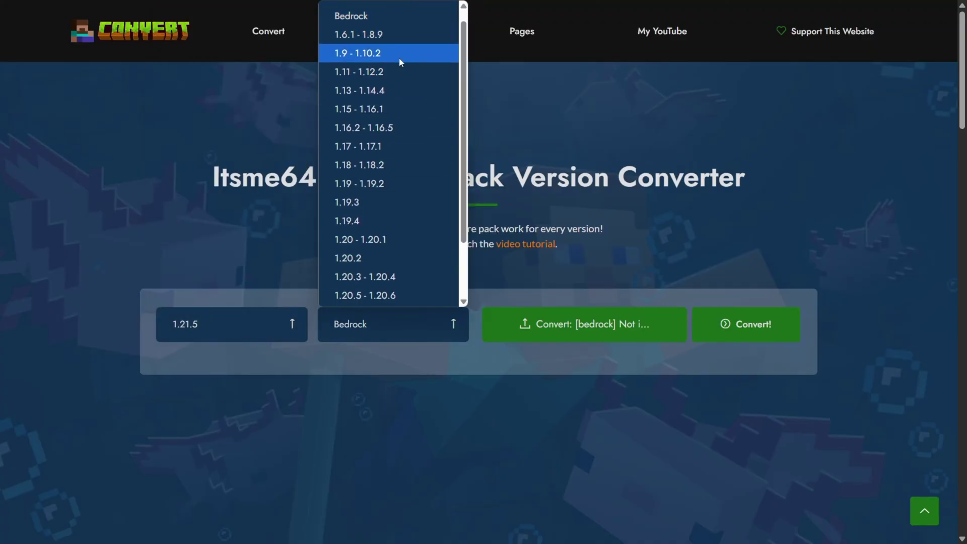
pyautogui.scroll(-2, 400, 61)
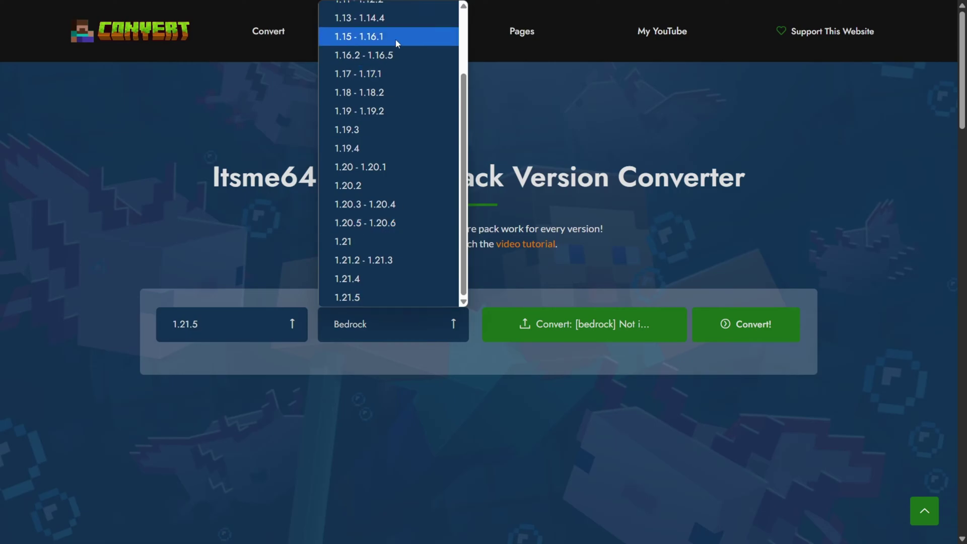
# Run the conversion with the chosen pack and versions and skip the advertisement page
pyautogui.click(148, 282)
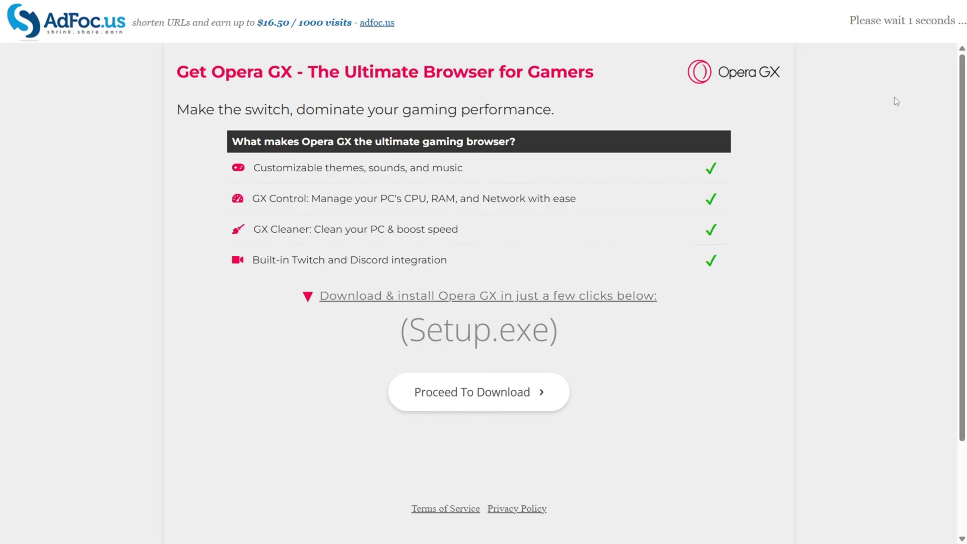
pyautogui.click(928, 21)
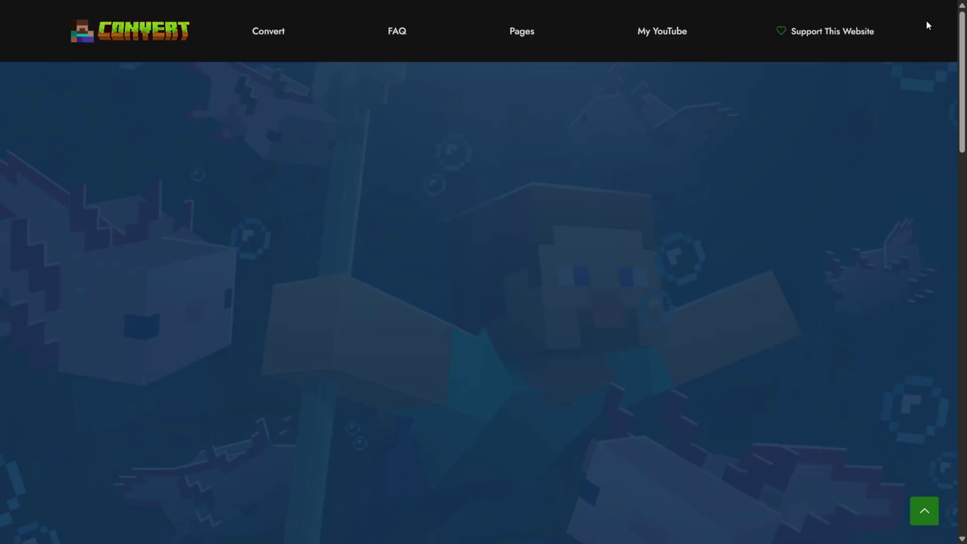